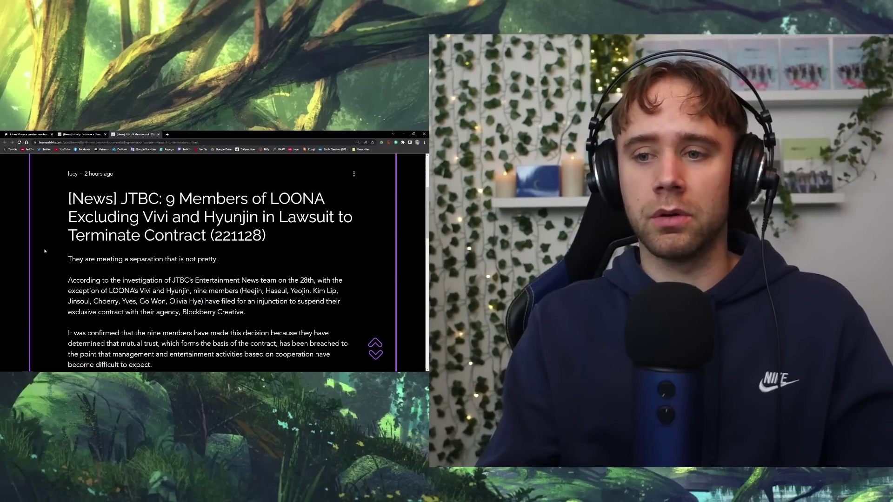
{"action": "scroll", "coordinate": [45, 250], "scroll_direction": "down", "scroll_amount": 1}
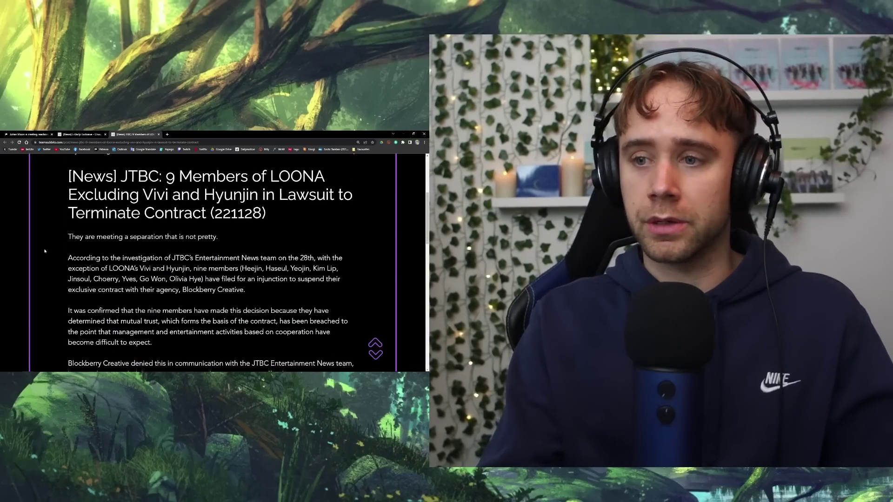
{"action": "scroll", "coordinate": [44, 250], "scroll_direction": "up", "scroll_amount": 1}
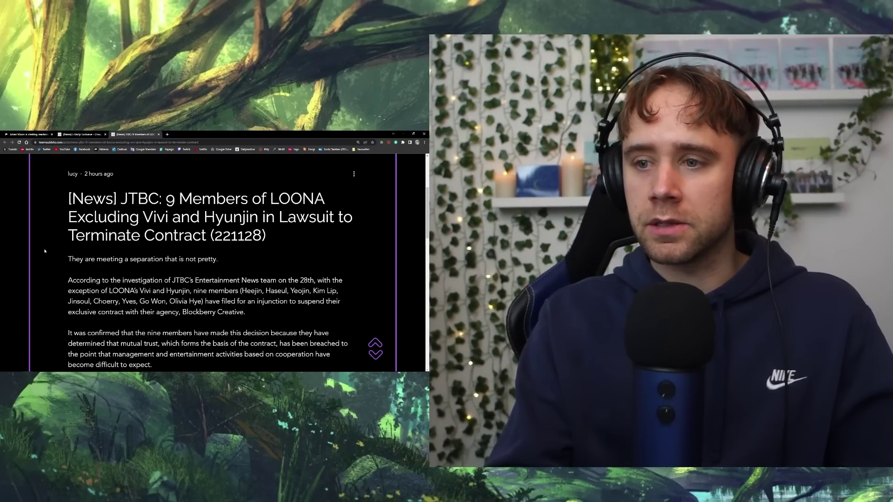
{"action": "scroll", "coordinate": [44, 251], "scroll_direction": "down", "scroll_amount": 2}
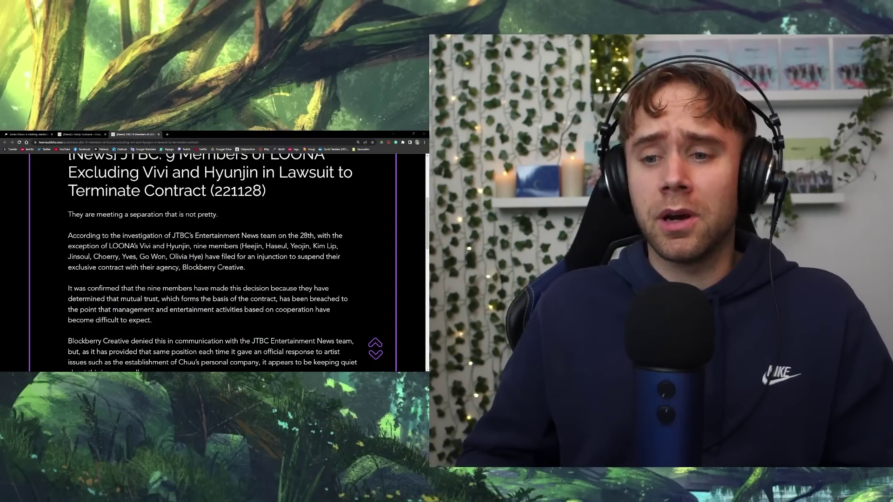
{"action": "scroll", "coordinate": [56, 254], "scroll_direction": "down", "scroll_amount": 1}
{"action": "scroll", "coordinate": [56, 254], "scroll_direction": "down", "scroll_amount": 1}
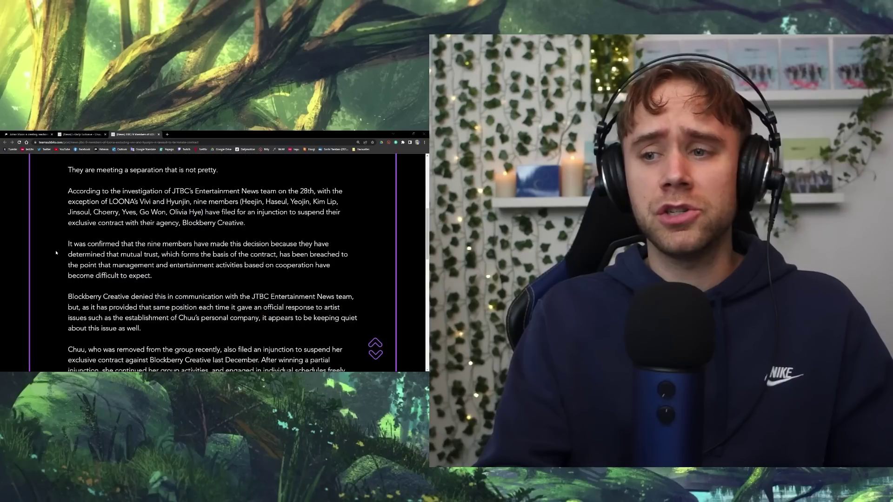
{"action": "scroll", "coordinate": [56, 253], "scroll_direction": "up", "scroll_amount": 1}
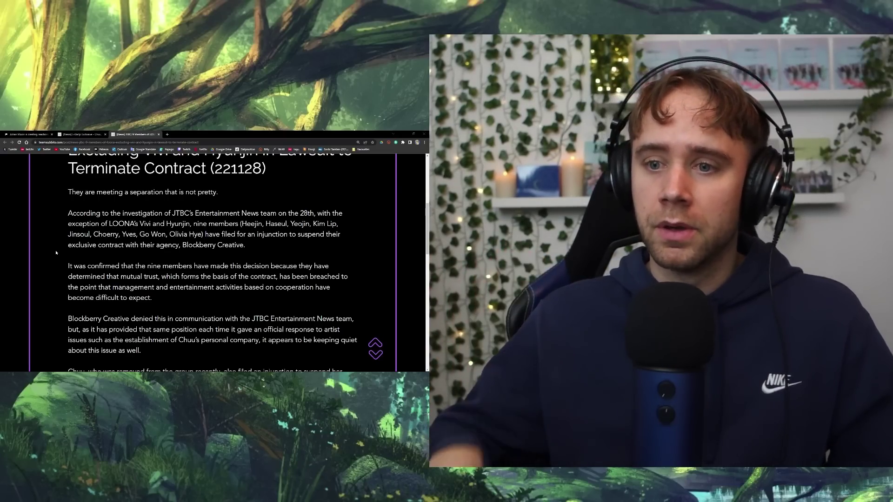
{"action": "scroll", "coordinate": [56, 253], "scroll_direction": "down", "scroll_amount": 1}
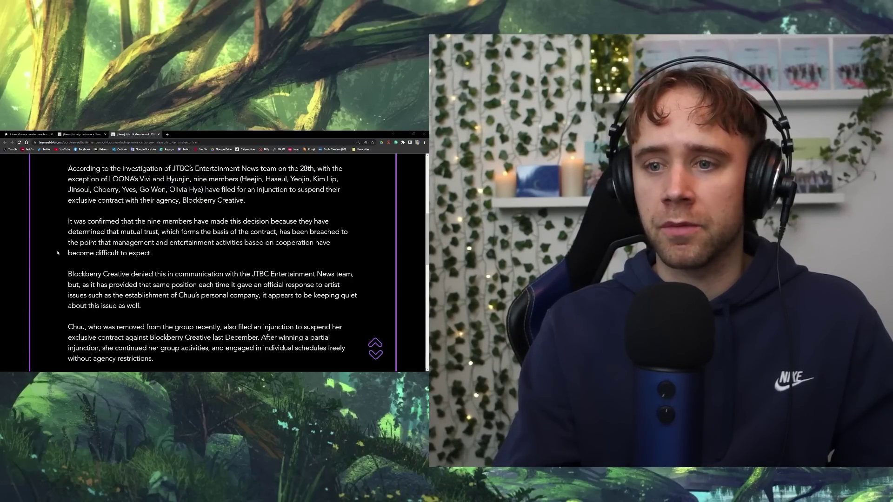
{"action": "scroll", "coordinate": [61, 258], "scroll_direction": "down", "scroll_amount": 2}
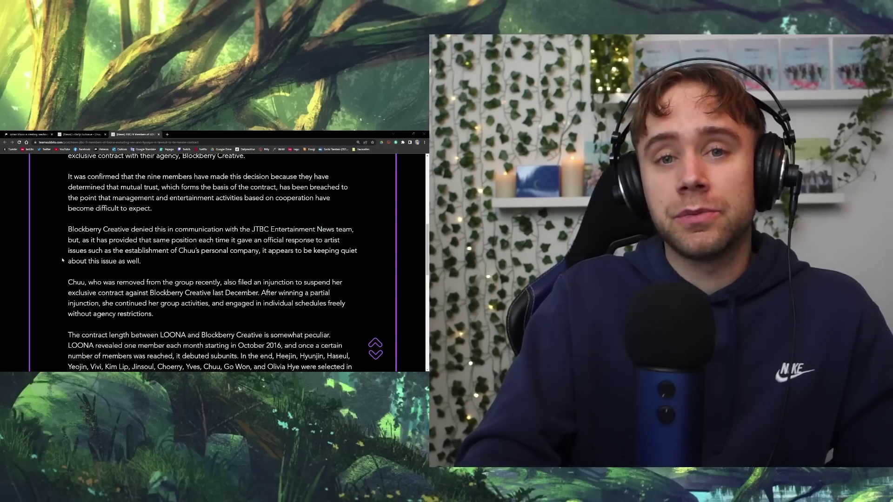
{"action": "scroll", "coordinate": [62, 260], "scroll_direction": "down", "scroll_amount": 1}
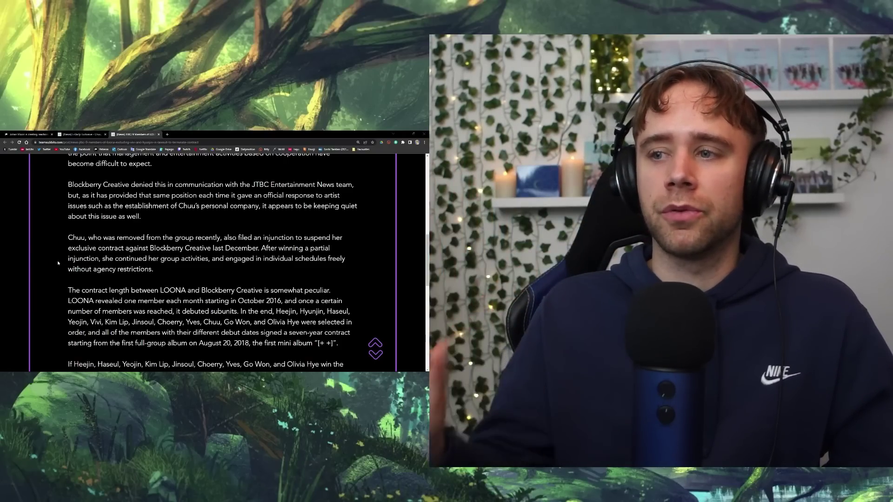
{"action": "scroll", "coordinate": [76, 255], "scroll_direction": "up", "scroll_amount": 1}
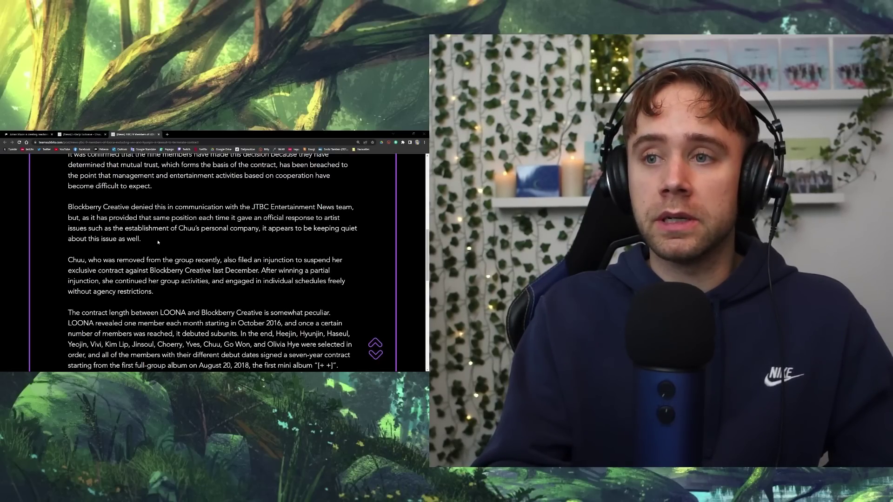
{"action": "scroll", "coordinate": [157, 242], "scroll_direction": "down", "scroll_amount": 1}
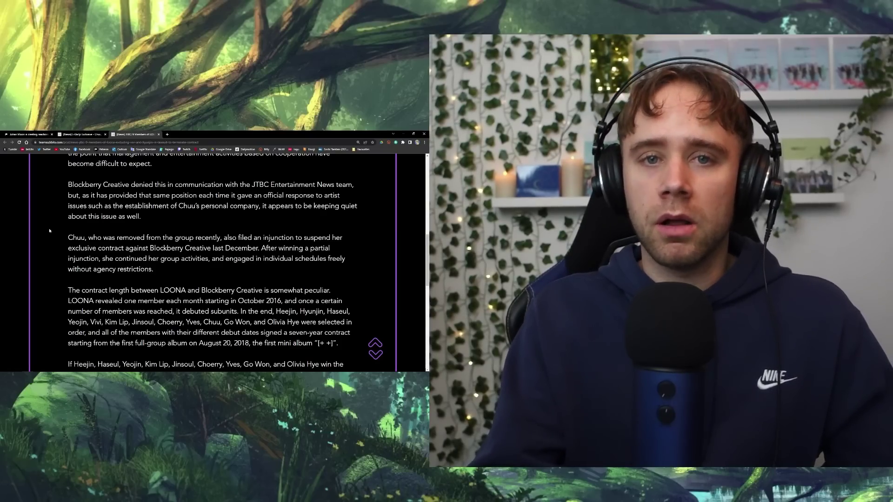
{"action": "scroll", "coordinate": [62, 231], "scroll_direction": "down", "scroll_amount": 1}
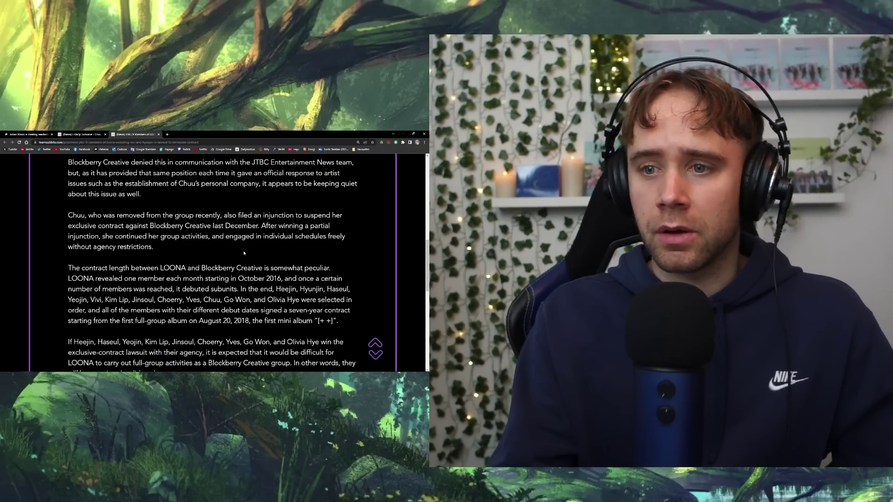
{"action": "scroll", "coordinate": [230, 258], "scroll_direction": "down", "scroll_amount": 1}
{"action": "scroll", "coordinate": [230, 258], "scroll_direction": "down", "scroll_amount": 1}
{"action": "scroll", "coordinate": [140, 257], "scroll_direction": "down", "scroll_amount": 2}
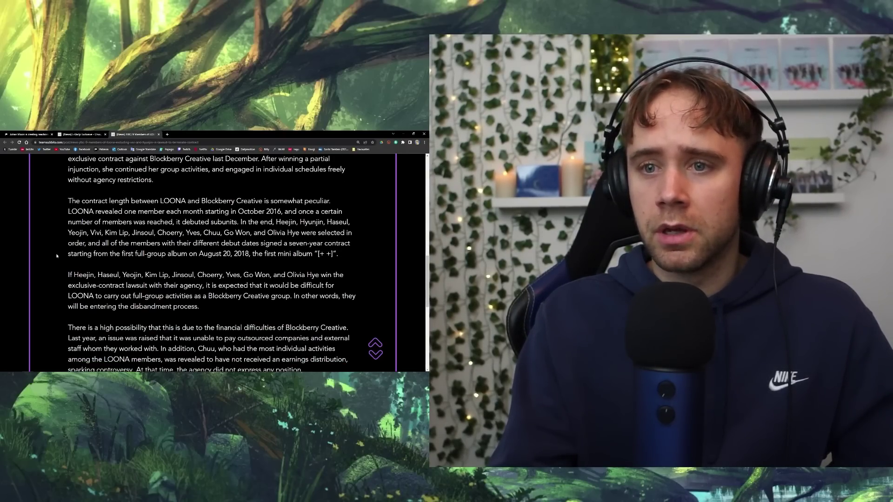
{"action": "scroll", "coordinate": [55, 255], "scroll_direction": "up", "scroll_amount": 1}
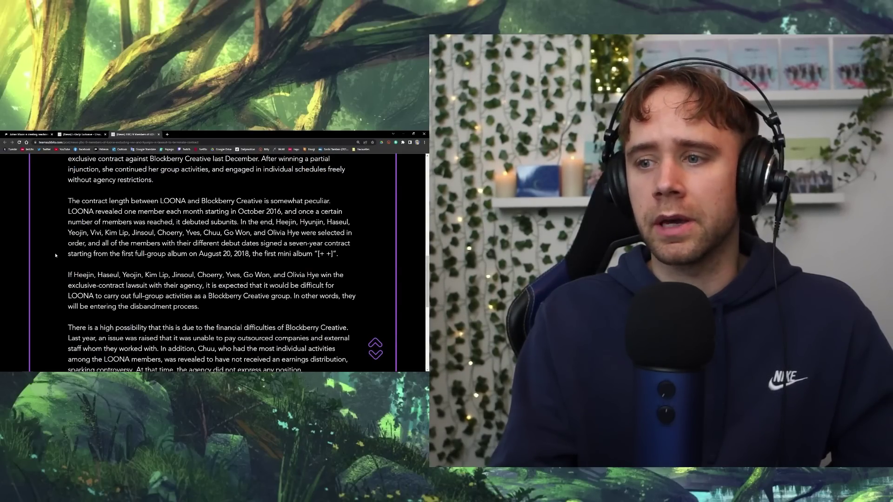
{"action": "scroll", "coordinate": [56, 255], "scroll_direction": "down", "scroll_amount": 3}
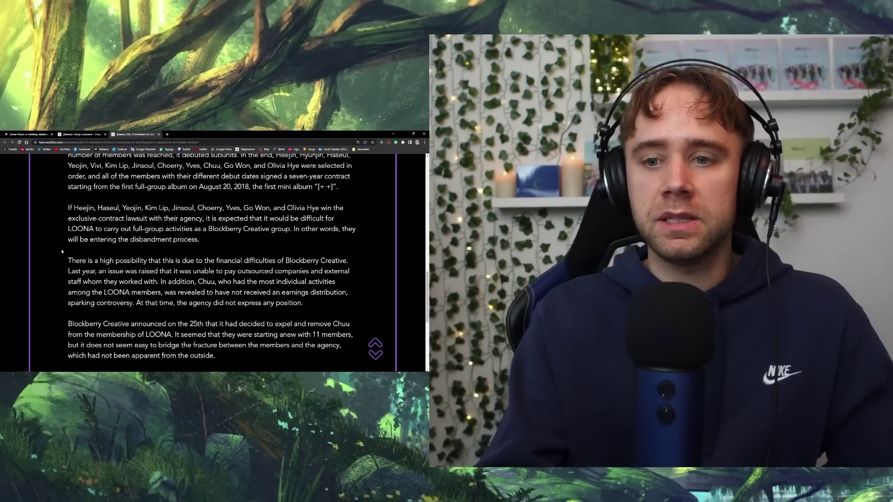
{"action": "scroll", "coordinate": [63, 251], "scroll_direction": "down", "scroll_amount": 2}
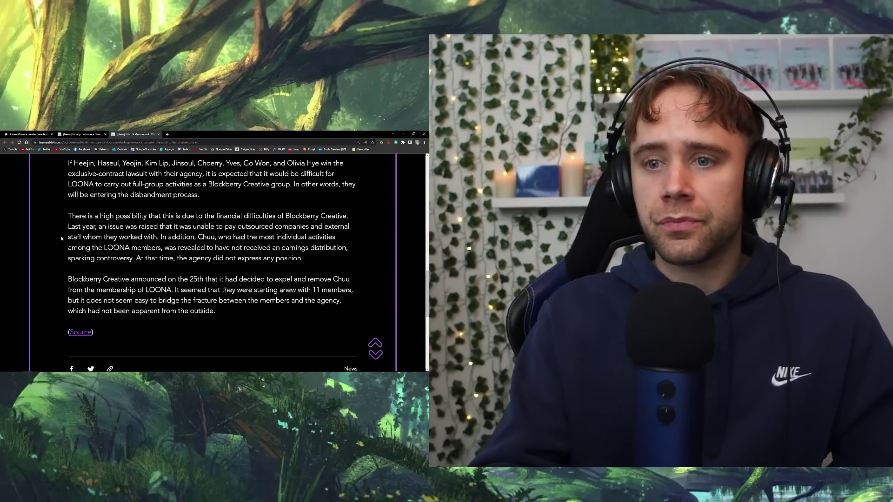
{"action": "scroll", "coordinate": [62, 248], "scroll_direction": "down", "scroll_amount": 1}
{"action": "scroll", "coordinate": [61, 241], "scroll_direction": "up", "scroll_amount": 1}
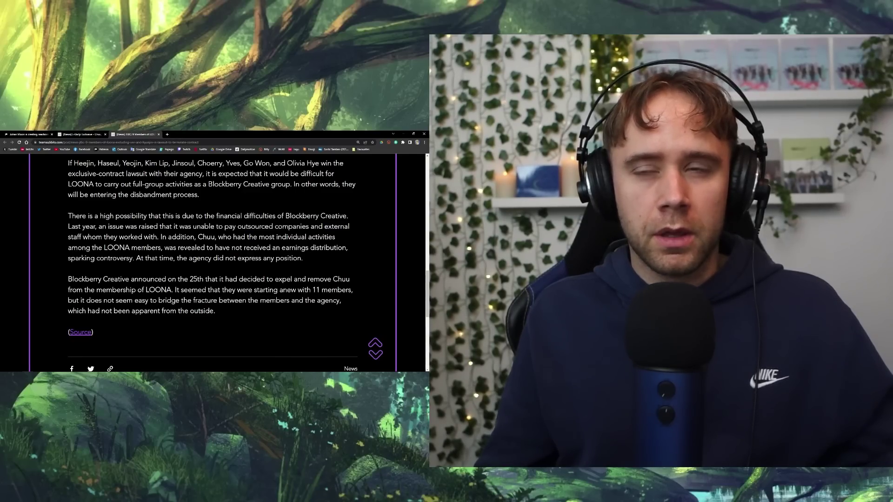
{"action": "key", "text": "ctrl+Page_Up"}
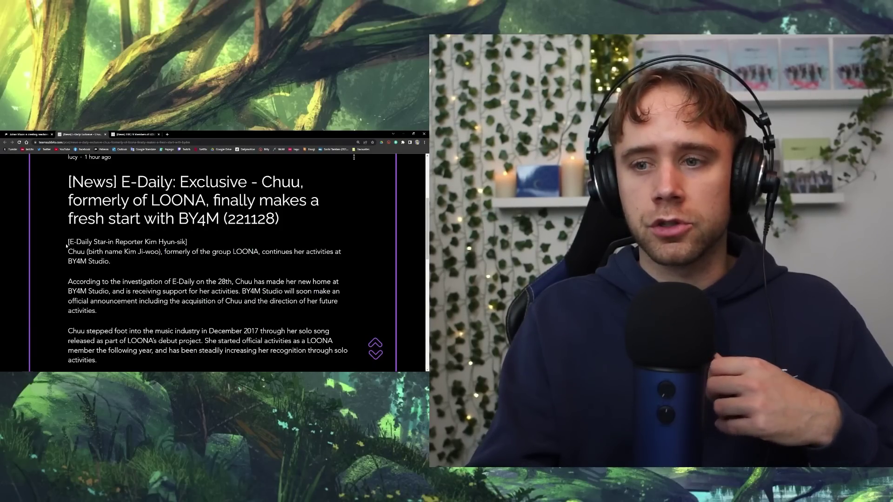
{"action": "scroll", "coordinate": [61, 228], "scroll_direction": "down", "scroll_amount": 5}
{"action": "scroll", "coordinate": [68, 248], "scroll_direction": "up", "scroll_amount": 3}
{"action": "key", "text": "ctrl+Page_Down"}
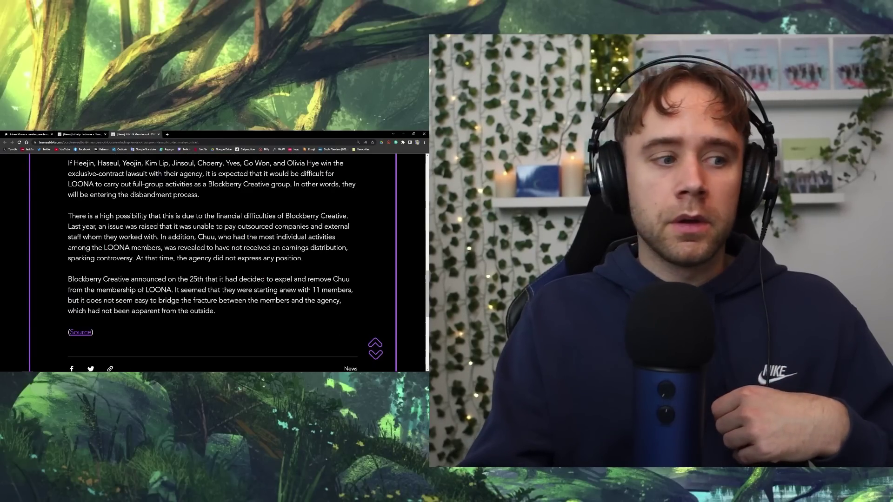